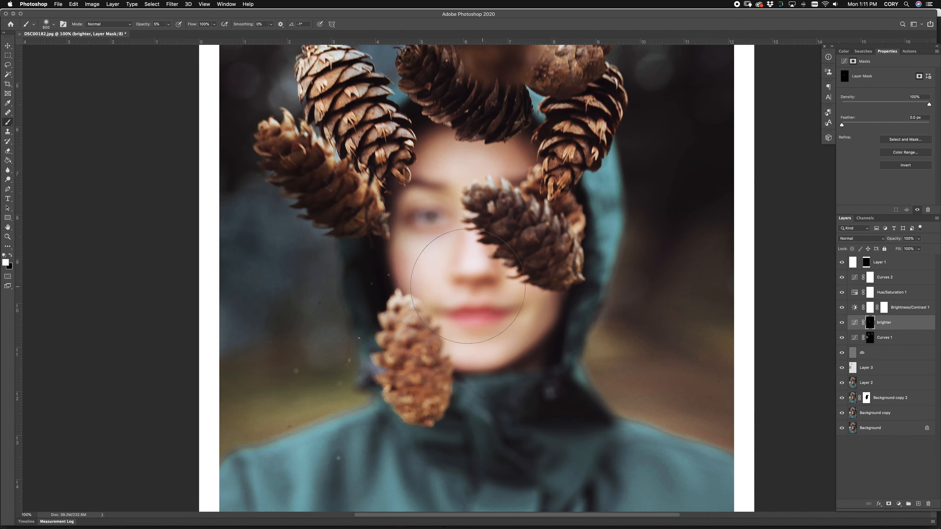
Dodge the midtones of the cheek and forehead on the db layer at 8% exposure, adjusting the brush size to each area.
left_click(883, 358)
key("o")
key("bracketright")
key("bracketright")
key("bracketright")
key("bracketright")
key("bracketright")
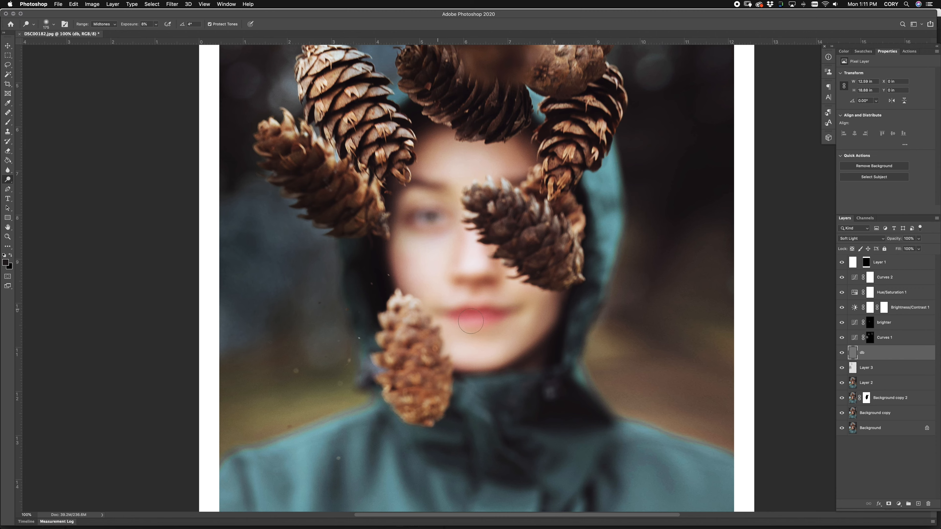
left_click_drag(525, 300, 534, 312)
key("bracketright")
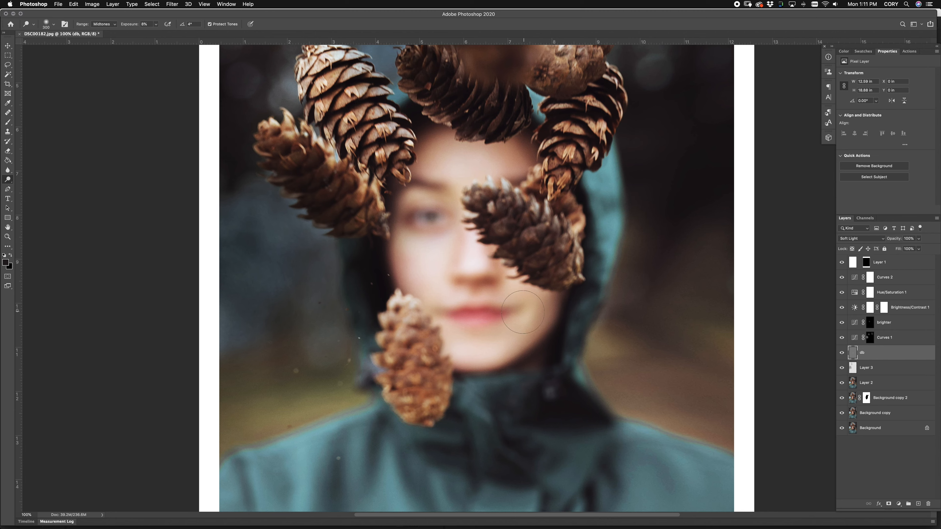
key("bracketright")
key("bracketleft")
key("bracketleft")
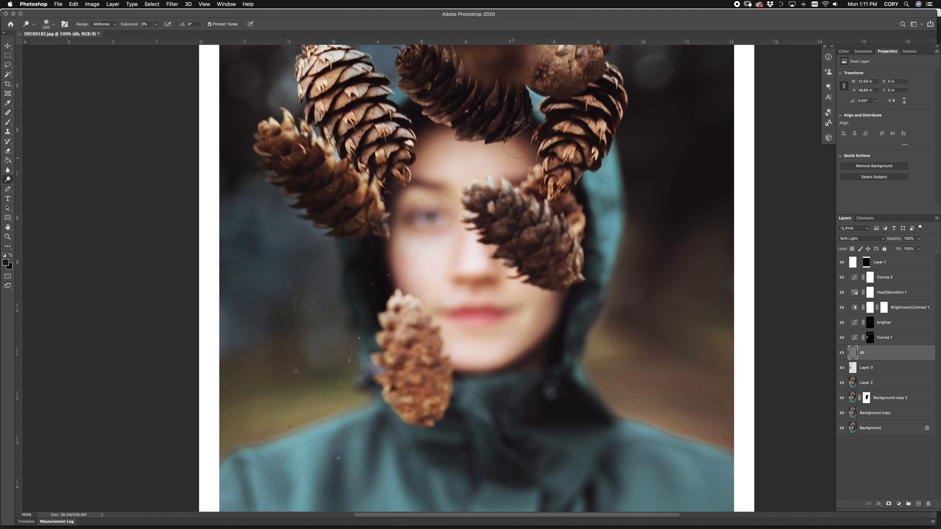
key("bracketright")
key("bracketright")
scroll(70, 219, "left", 10)
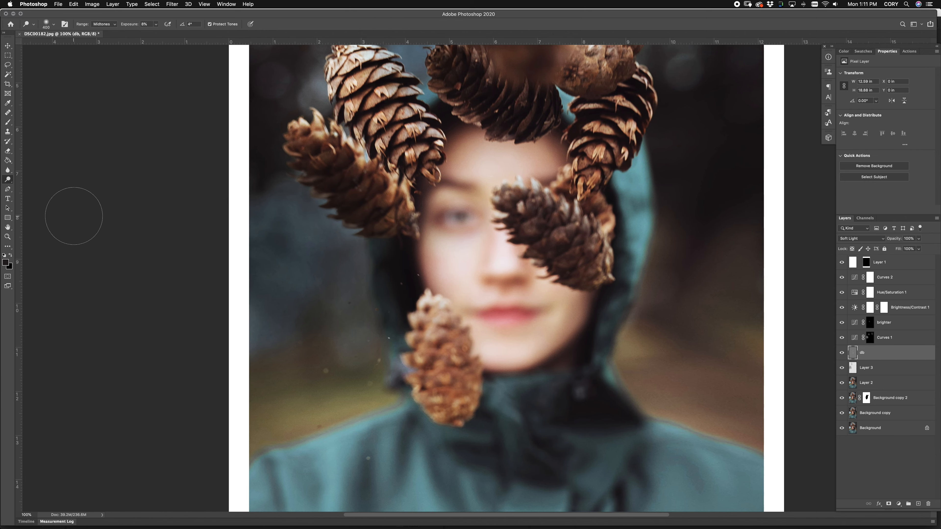
Paint white over the face on the Curves 1 layer mask with a large soft brush.
left_click(867, 340)
scroll(519, 326, "right", 7)
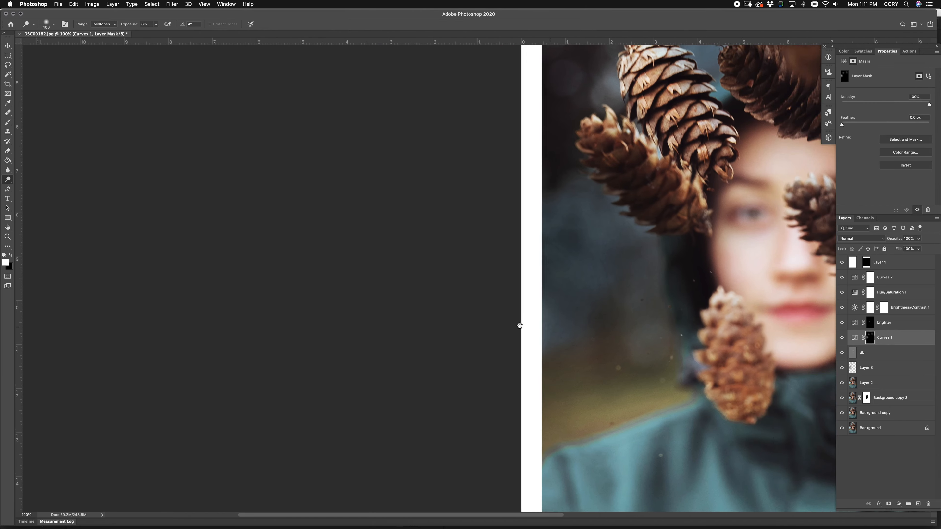
key("b")
scroll(365, 325, "left", 1)
key("super+minus")
key("bracketleft")
key("bracketleft")
key("bracketleft")
key("bracketleft")
key("bracketleft")
key("bracketleft")
key("bracketleft")
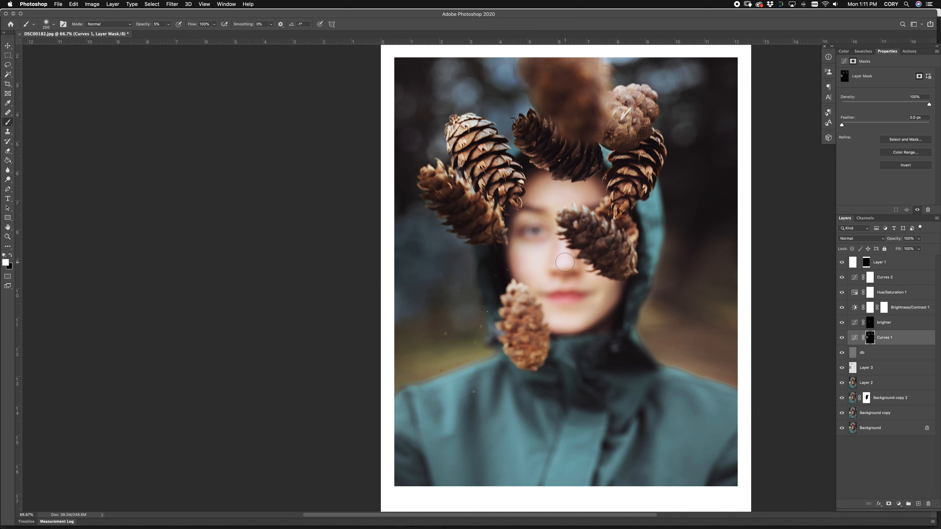
key("bracketright")
key("bracketright")
key("bracketright")
key("bracketright")
key("bracketright")
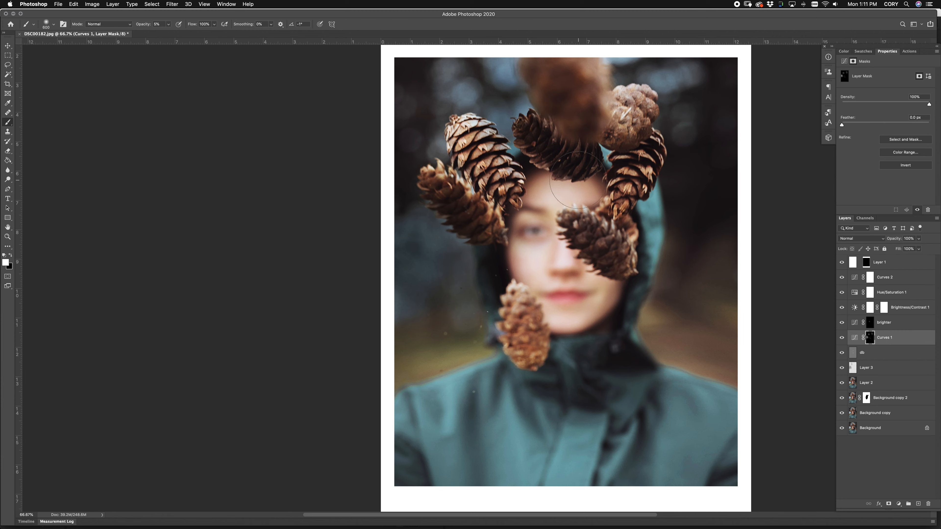
Burn the midtones along the edge of the lower face on the db layer at 8% exposure.
left_click(885, 358)
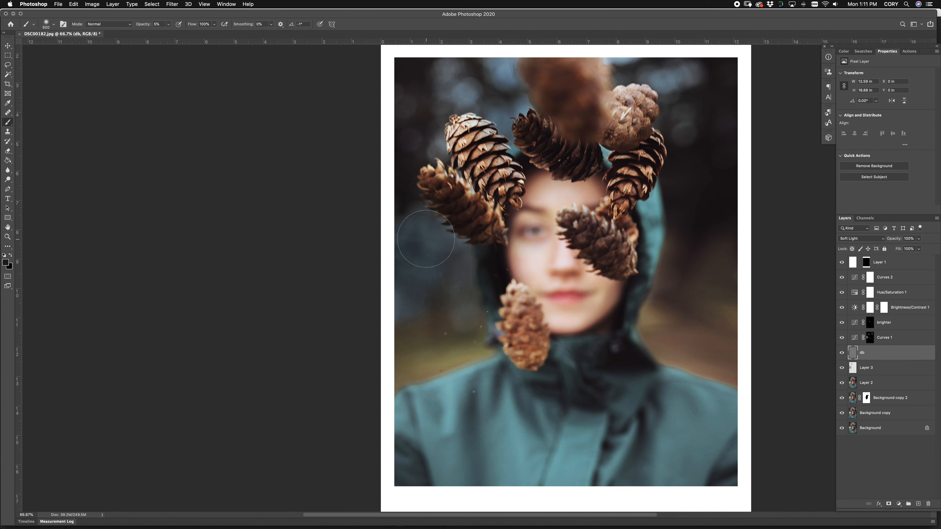
left_click(6, 182)
left_click(41, 185)
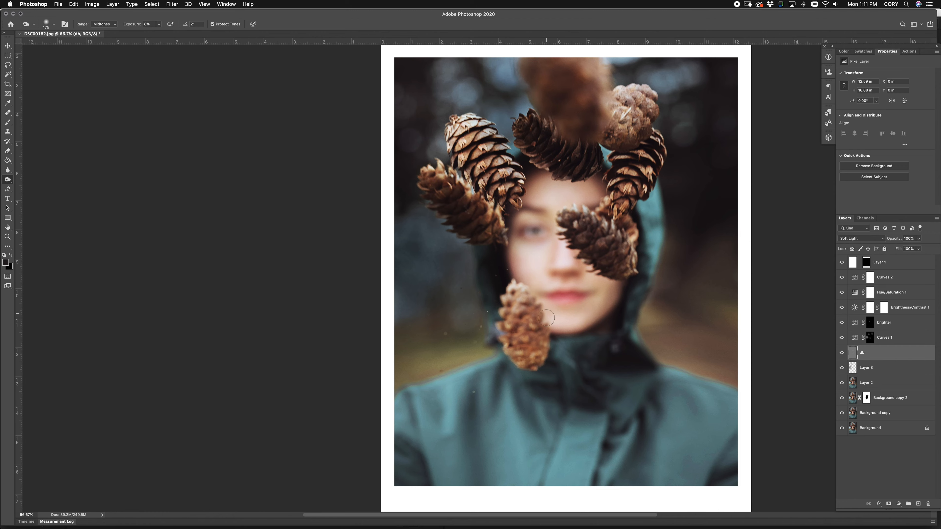
Compare the whole image with the db layer hidden and shown.
key("super+minus")
left_click(842, 354)
left_click(841, 354)
left_click(841, 354)
left_click(841, 354)
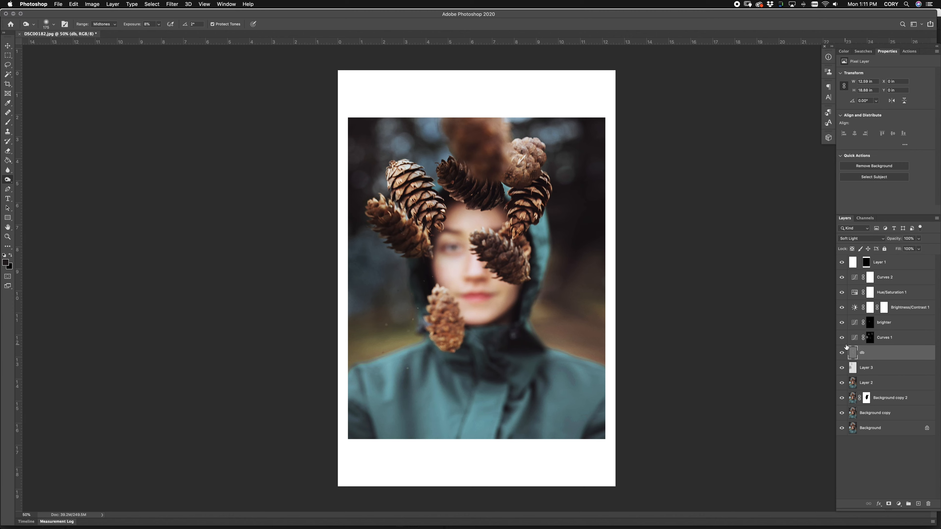
Add a Color Balance adjustment above Hue/Saturation 1, shifting the midtones toward cyan and blue with Preserve Luminosity off.
left_click(889, 293)
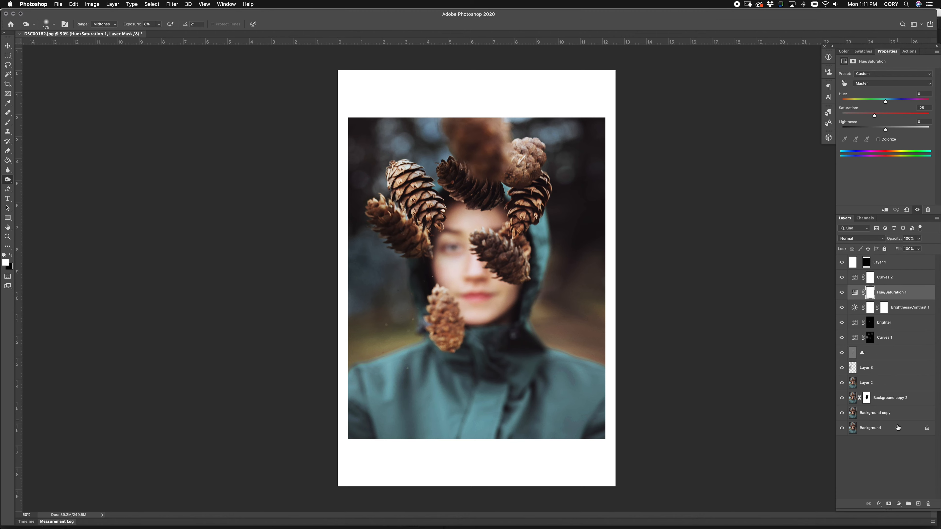
left_click(899, 504)
left_click(899, 444)
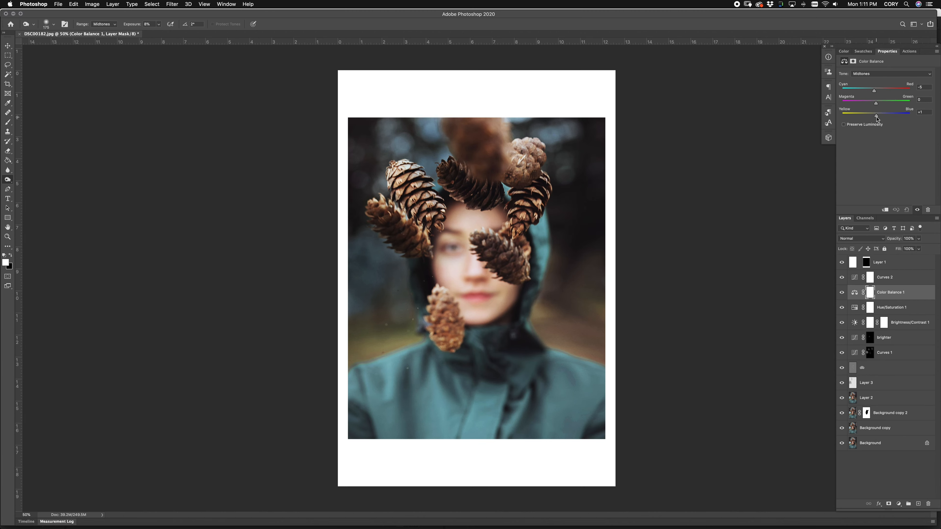
Lower the opacity of the Color Balance layer and compare the image with the layer hidden and shown.
left_click(841, 292)
left_click(842, 293)
left_click_drag(892, 240, 883, 241)
left_click(842, 292)
left_click(842, 292)
Run the GRAIN action from MAIN ACTIONS above the Curves 2 layer.
left_click(894, 279)
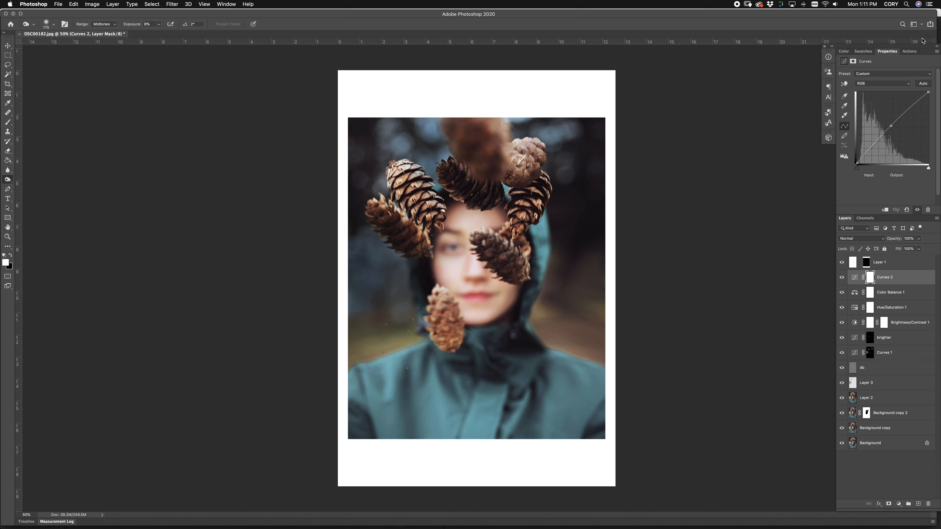
left_click(910, 51)
left_click(881, 145)
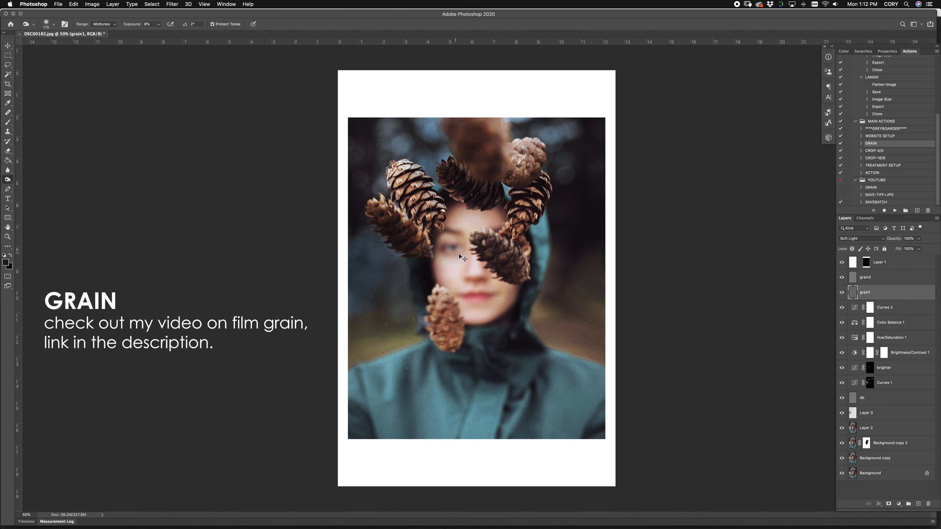
Lower the opacity of the grain1 and grain2 layers together to 51%.
key("super+plus")
key("super+plus")
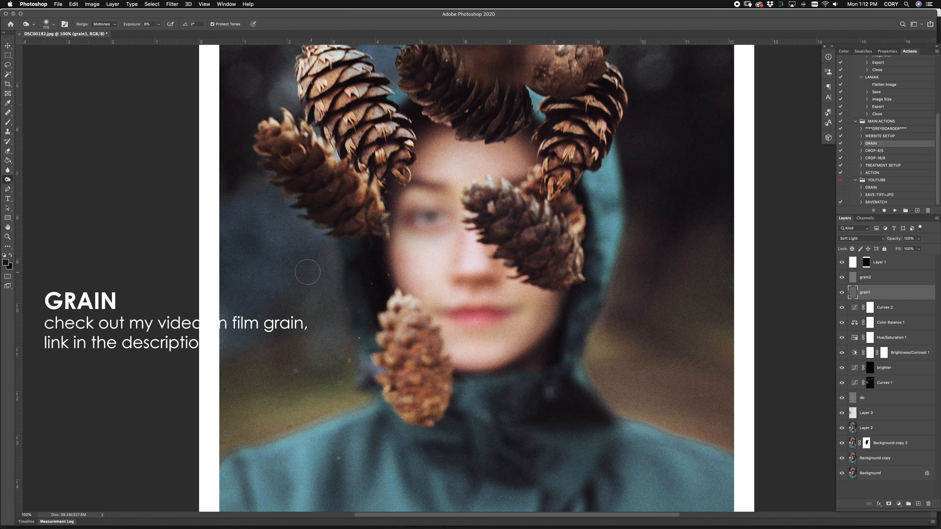
left_click(885, 283, "shift")
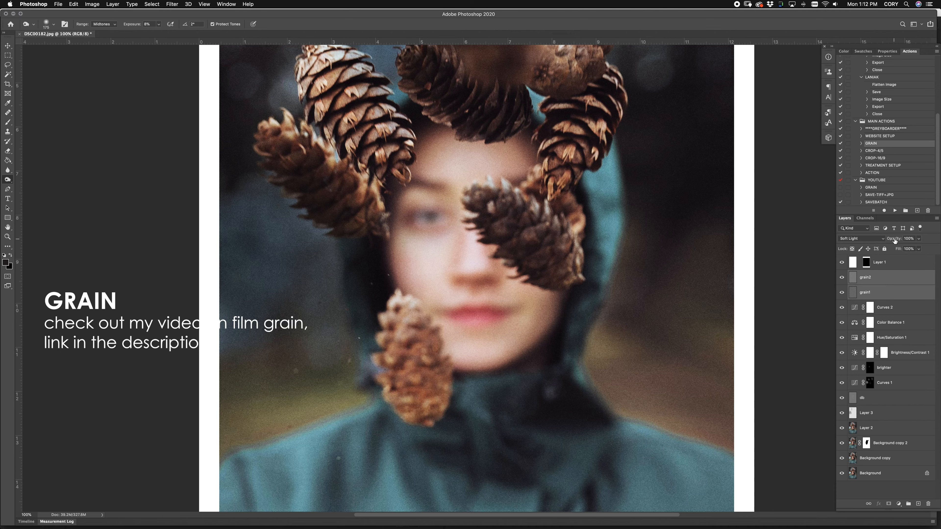
left_click_drag(894, 241, 882, 241)
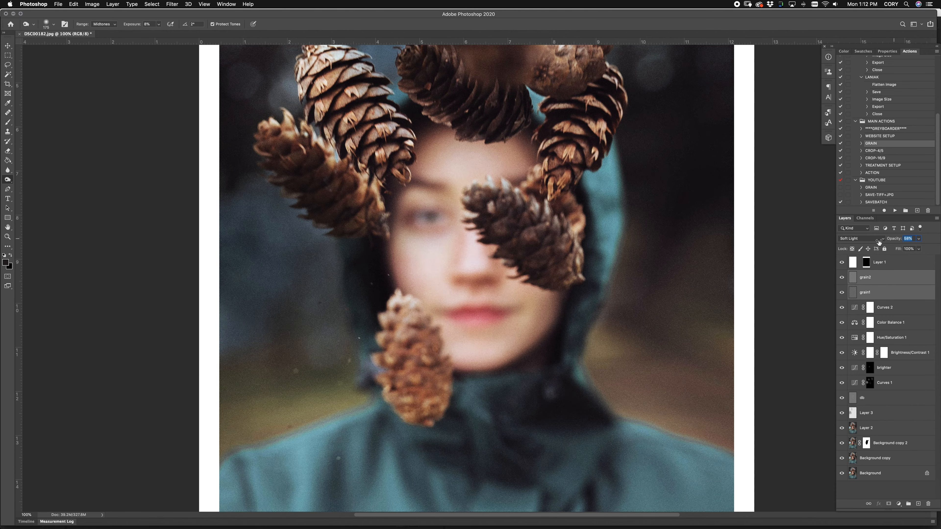
left_click_drag(876, 242, 875, 242)
key("super+minus")
key("super+minus")
key("super+minus")
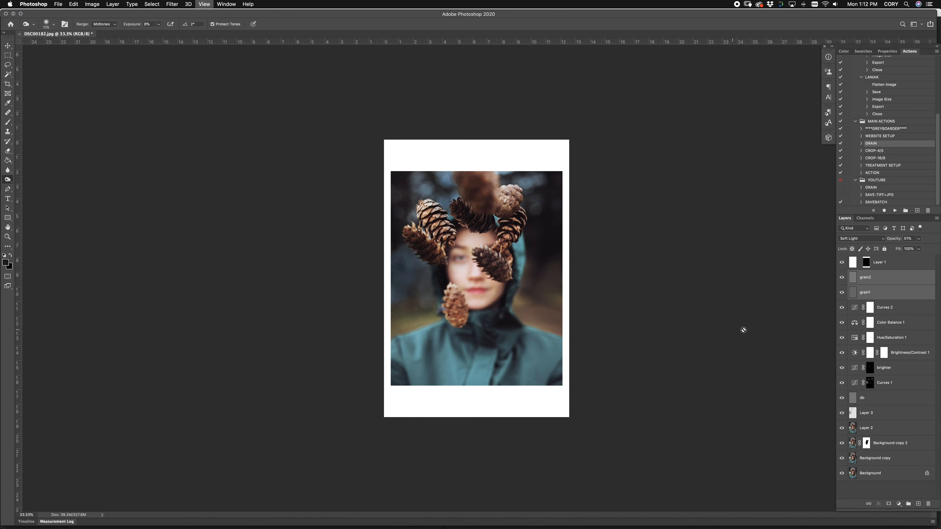
Try a small change to the midtone point of the Curves 2 adjustment and undo it.
left_click(887, 309)
double_click(854, 308)
left_click(890, 126)
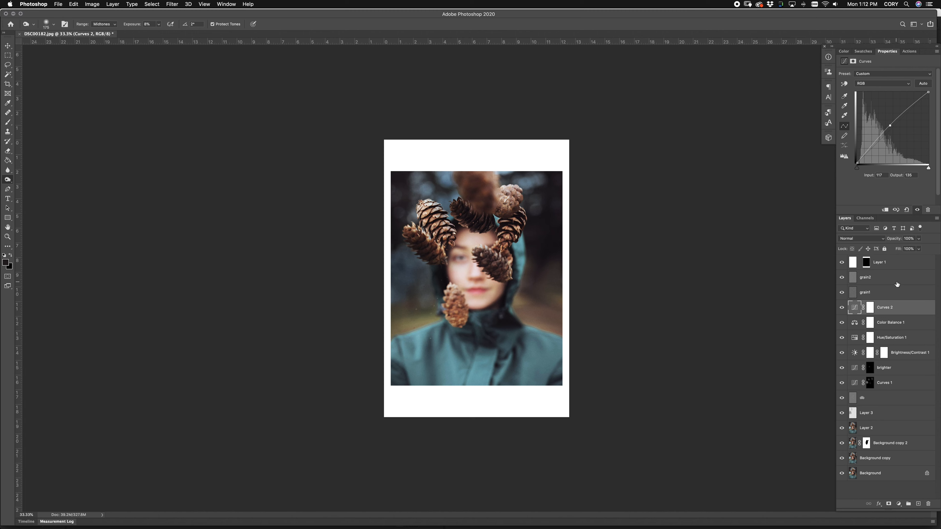
key("super+z")
Group the adjustment layers from Curves 2 down to Curves 1 and lower the group's opacity to 89%.
left_click(901, 386, "shift")
left_click_drag(901, 386, 908, 504)
left_click(843, 305)
left_click(843, 306)
left_click(843, 304)
left_click(843, 304)
left_click_drag(895, 242, 892, 242)
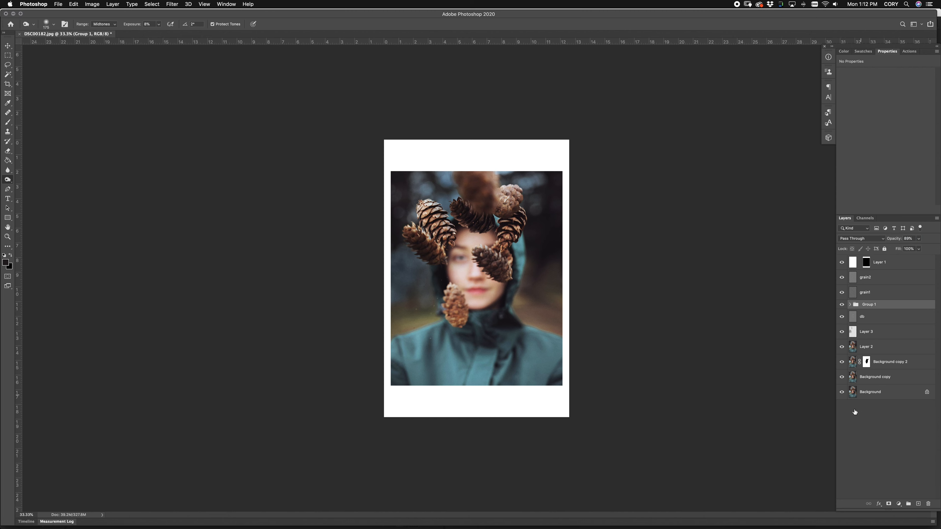
Compare the retouched image with the original by isolating the Background layer and restoring all layers.
right_click(842, 393)
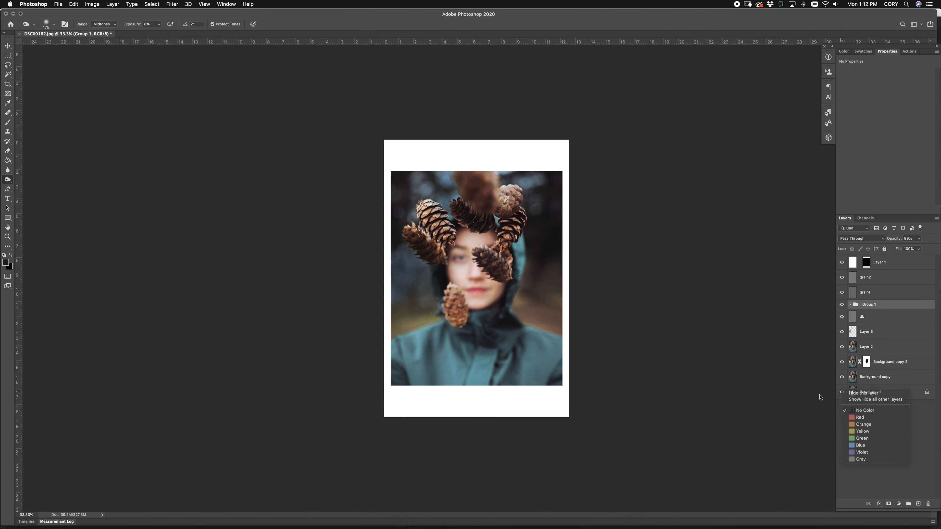
left_click(852, 399)
left_click(843, 393, "alt")
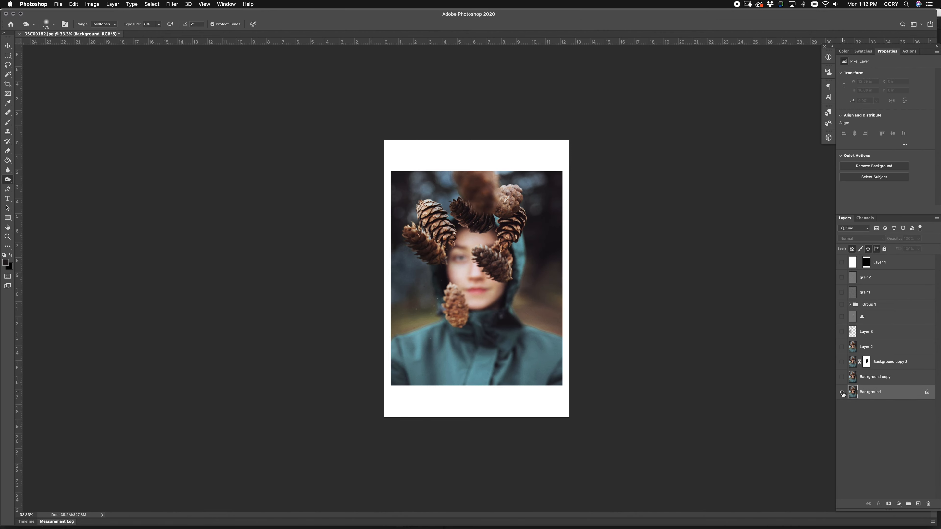
left_click(843, 393, "alt")
left_click(842, 393, "alt")
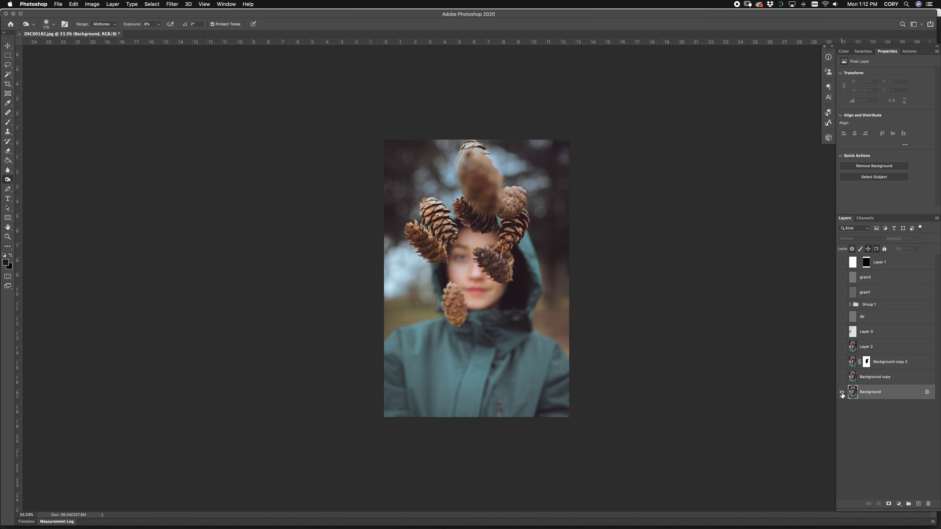
left_click(842, 393, "alt")
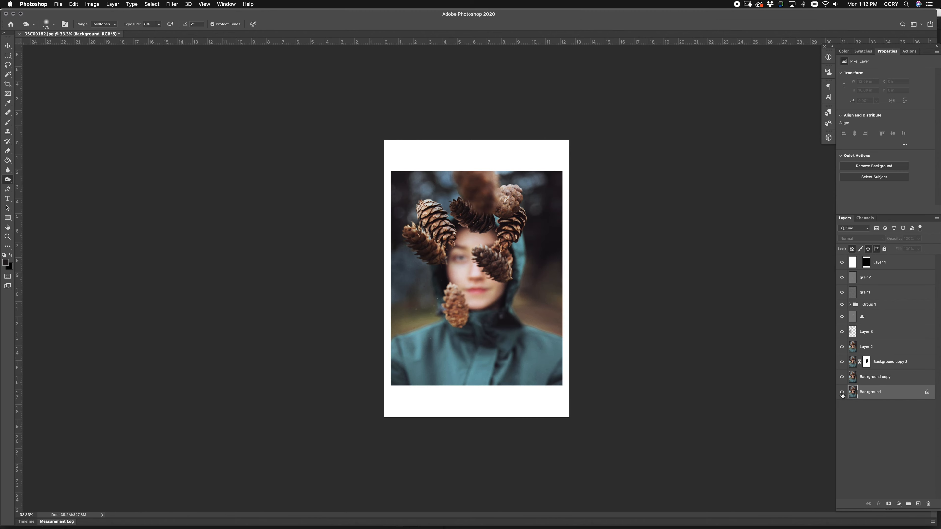
left_click(843, 393, "alt")
Save the retouched image as DSC00182.tif.
key("super+shift+s")
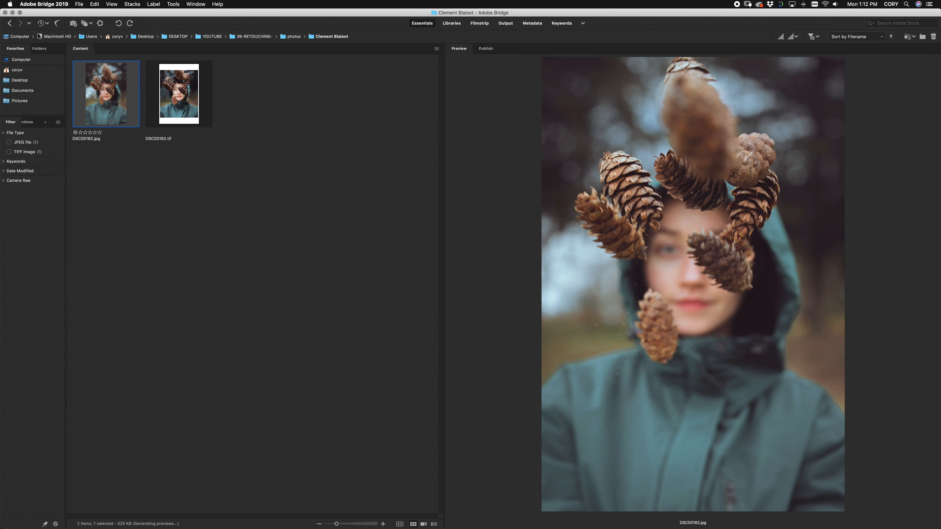
Switch to Adobe Bridge and open IMG_2827.CR2 from the second photo folder in Camera Raw.
left_click(9, 23)
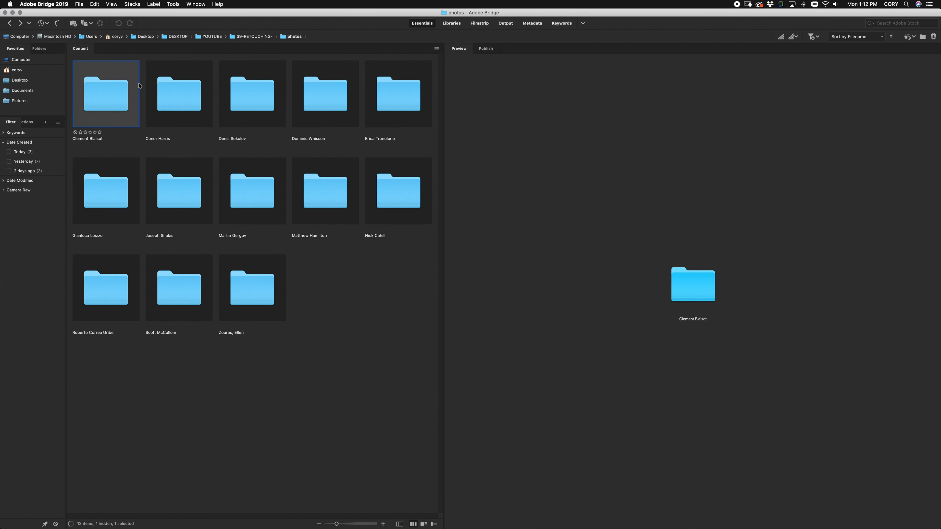
double_click(169, 83)
left_click(105, 90)
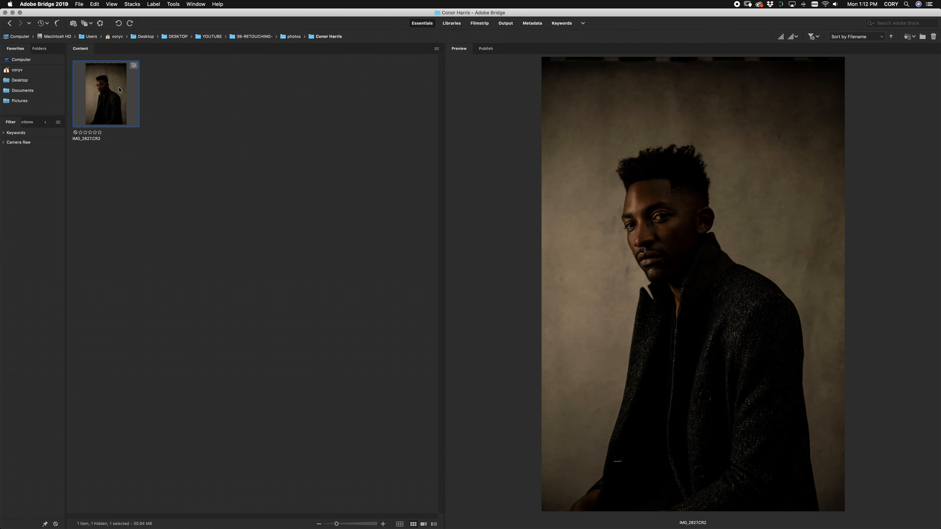
double_click(119, 89)
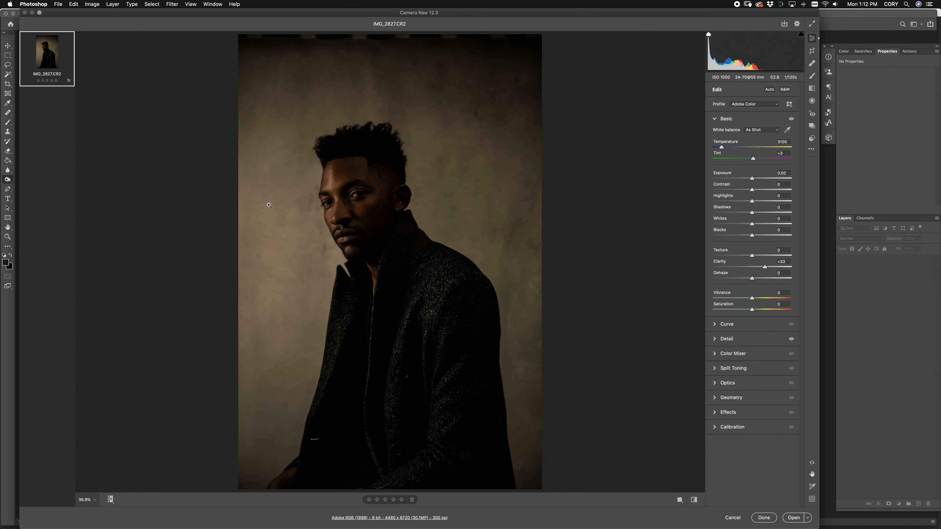
Set the raw portrait's Sharpening to 77 while viewing the face at 100%.
left_click(716, 325)
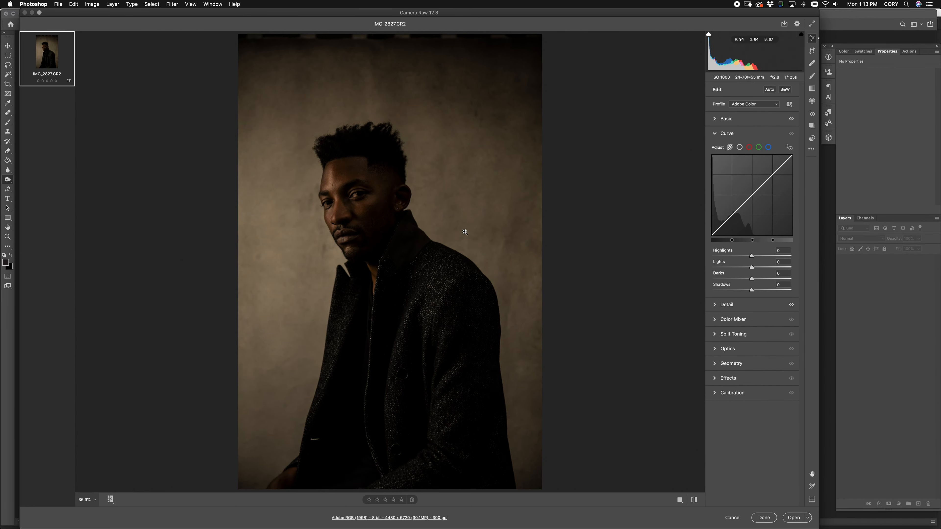
left_click(367, 162)
key("super+equal")
left_click_drag(311, 136, 328, 216)
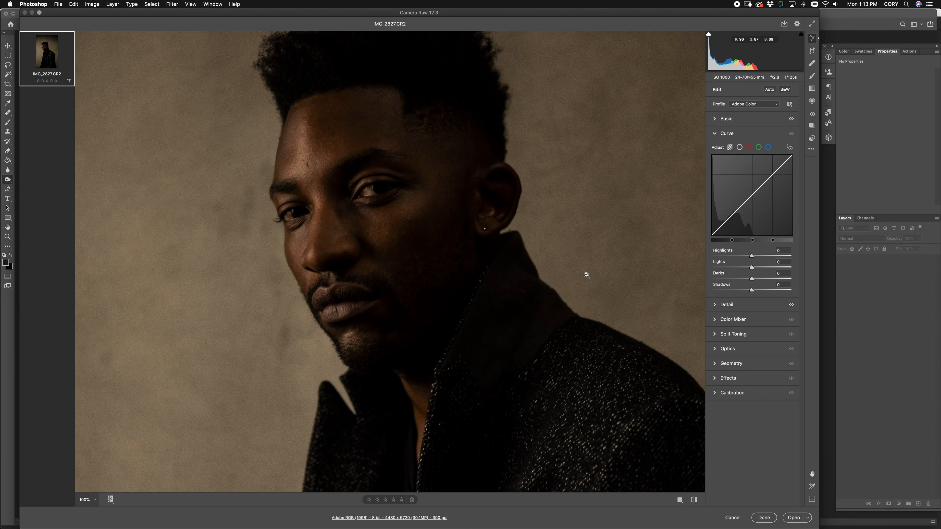
left_click(714, 306)
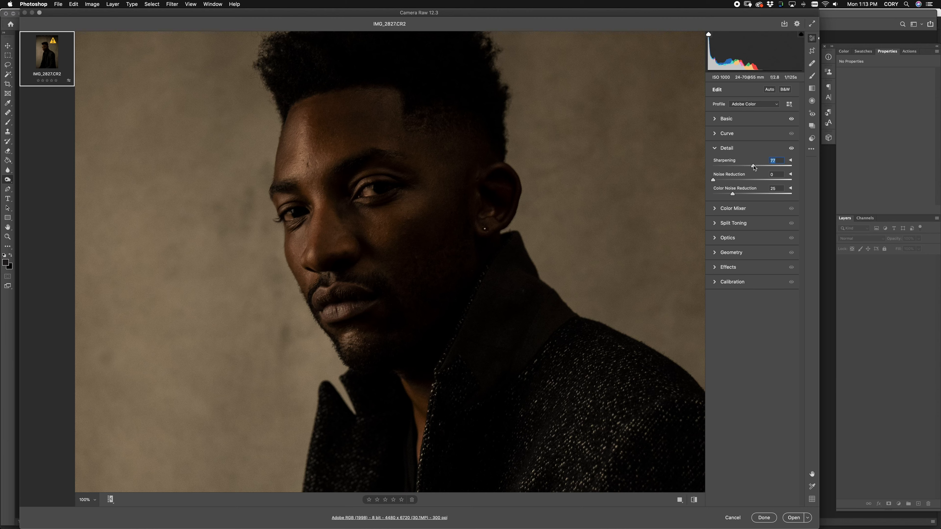
Adjust the raw portrait's Clarity and open the image in Photoshop.
left_click(715, 121)
left_click(752, 268)
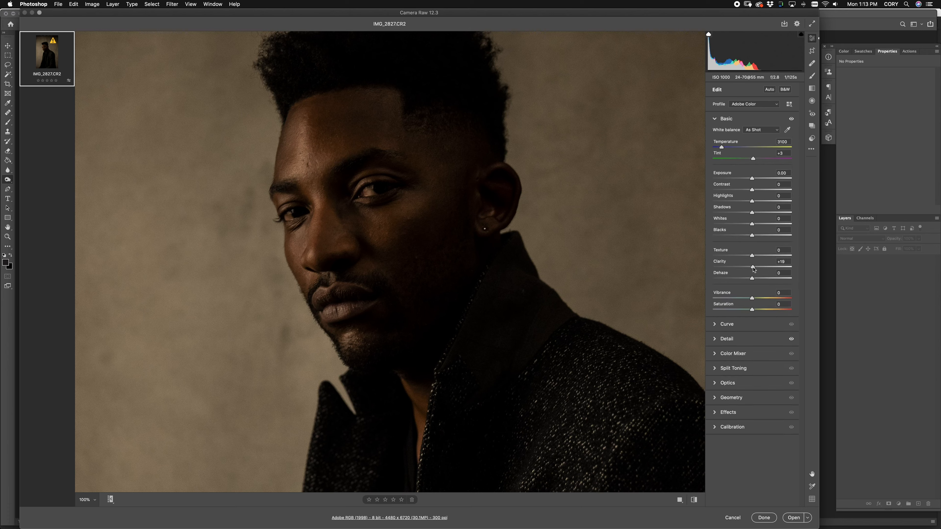
left_click_drag(752, 267, 763, 267)
left_click(785, 518)
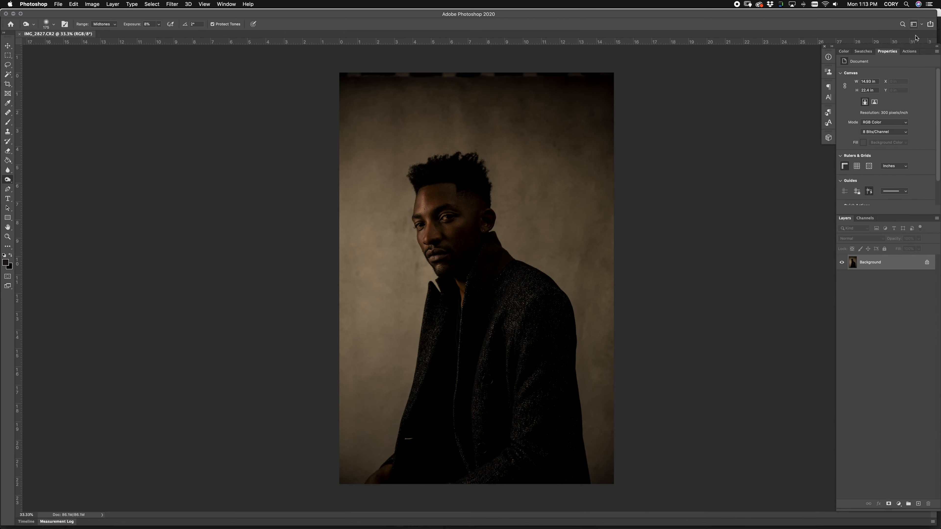
Run the CROP-4/5 action and fit its 4:5 crop frame over the portrait.
left_click(909, 51)
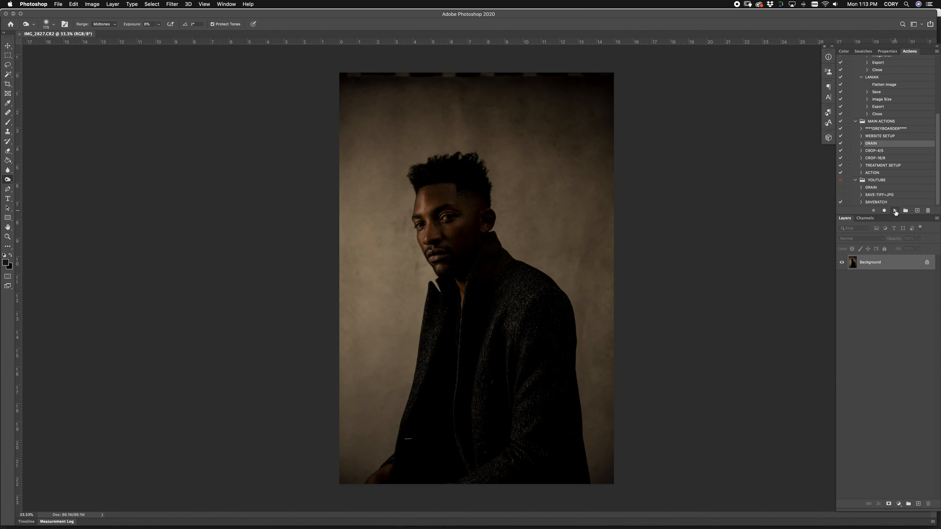
left_click(889, 151)
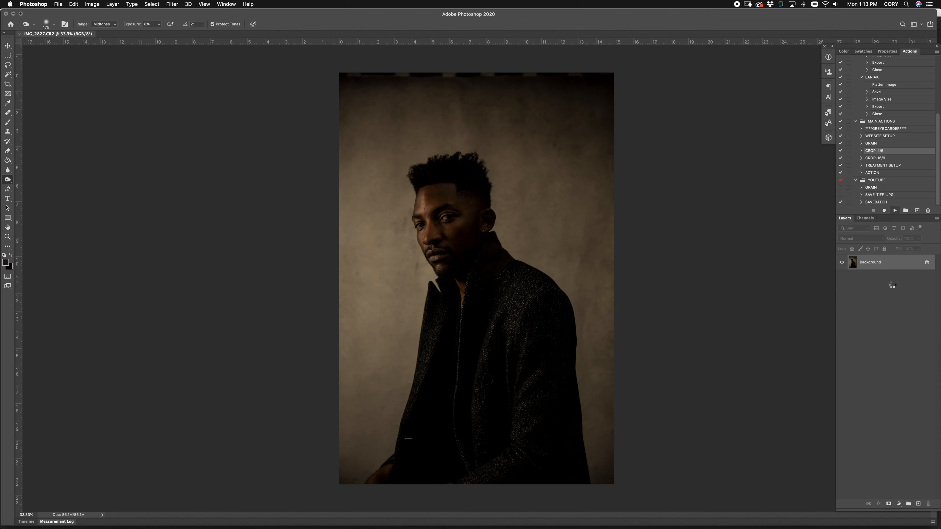
left_click_drag(465, 286, 488, 309)
left_click_drag(343, 126, 341, 122)
key("Return")
Duplicate the Background layer and push the coat's front edge with a size 1500 brush in Liquify.
mouse_move(881, 283)
left_mouse_down()
mouse_move(881, 429)
mouse_move(919, 504)
left_mouse_up()
key("shift+super+a")
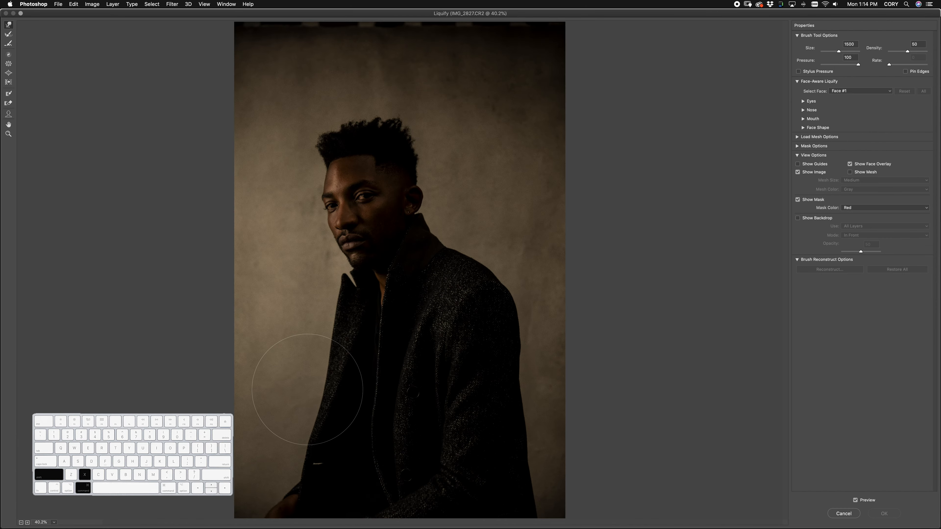
left_click_drag(307, 389, 311, 350)
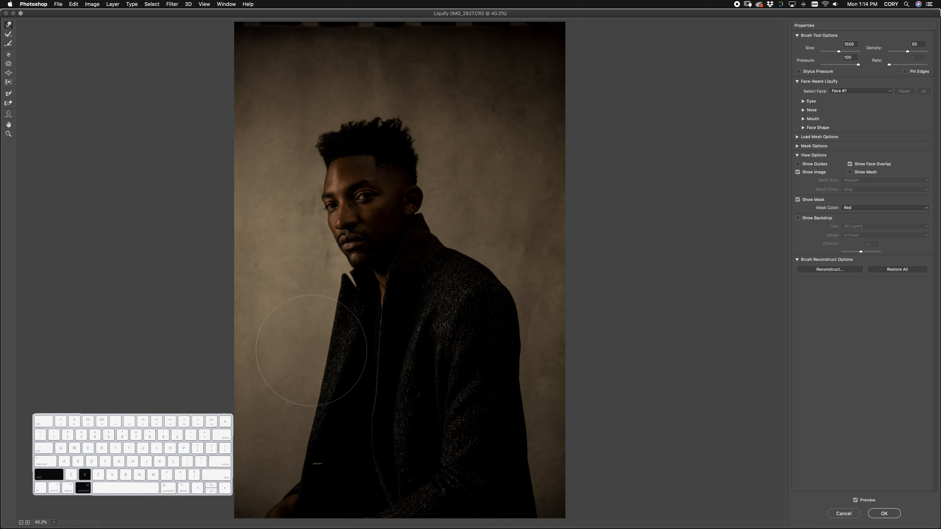
Set the Liquify brush size to 300 for work around the coat's collar.
key("bracketleft")
key("bracketleft")
key("bracketleft")
key("bracketleft")
key("bracketleft")
key("bracketleft")
key("bracketleft")
key("bracketleft")
key("bracketleft")
key("bracketleft")
key("bracketleft")
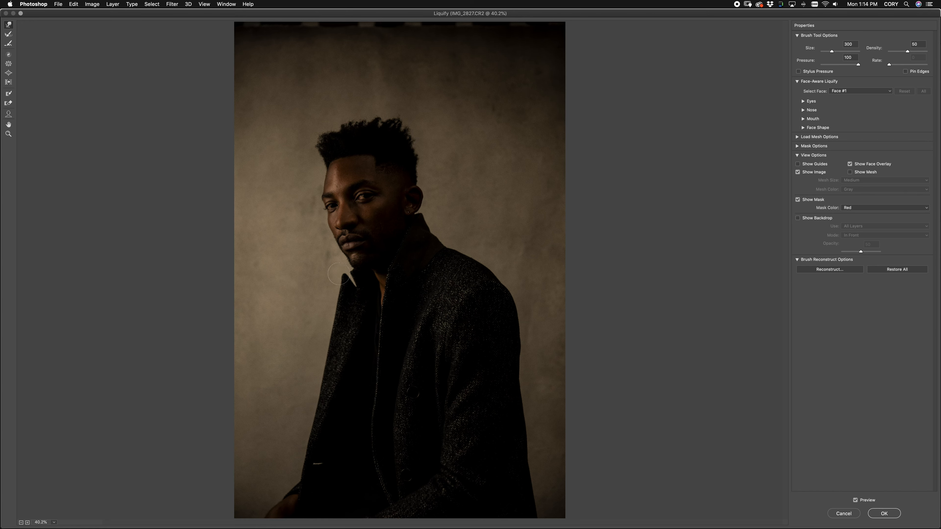
Push the lower back edge of the coat inward with an enlarged Liquify brush and set the brush size to 1300.
key("bracketright")
key("bracketright")
key("bracketright")
key("bracketright")
key("bracketright")
key("bracketright")
key("bracketright")
key("bracketright")
key("bracketright")
key("bracketright")
key("bracketright")
key("bracketright")
key("bracketright")
left_click_drag(527, 431, 523, 431)
mouse_move(541, 490)
left_mouse_down()
mouse_move(541, 509)
mouse_move(578, 516)
left_mouse_up()
key("bracketleft")
key("bracketleft")
key("bracketleft")
key("bracketleft")
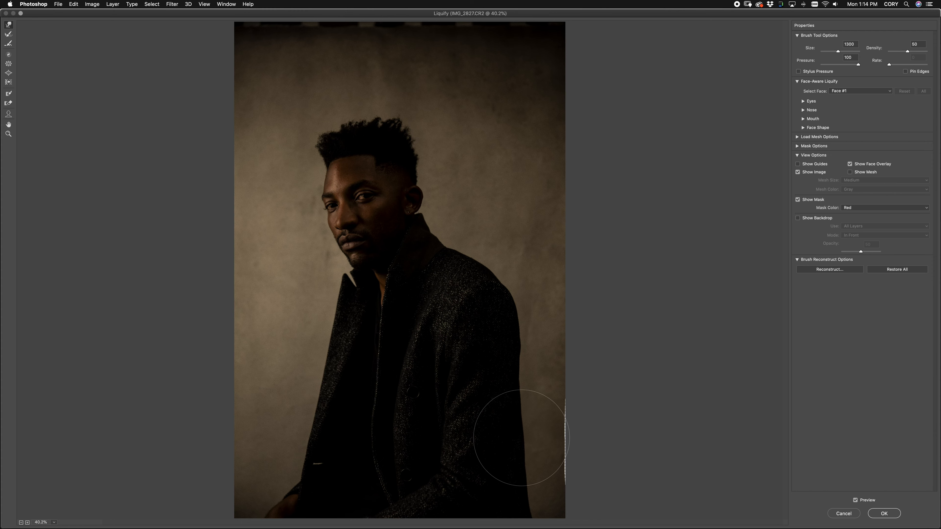
Refine the coat's silhouette with varying Liquify brush sizes and apply the filter to the duplicated layer.
key("bracketleft")
key("bracketleft")
key("bracketleft")
key("bracketleft")
key("bracketright")
key("bracketright")
key("bracketright")
key("bracketright")
key("bracketleft")
key("bracketleft")
key("bracketleft")
key("bracketleft")
key("bracketleft")
key("bracketright")
key("bracketright")
key("bracketright")
key("bracketleft")
key("bracketleft")
key("bracketleft")
key("bracketright")
key("bracketright")
key("bracketright")
key("bracketright")
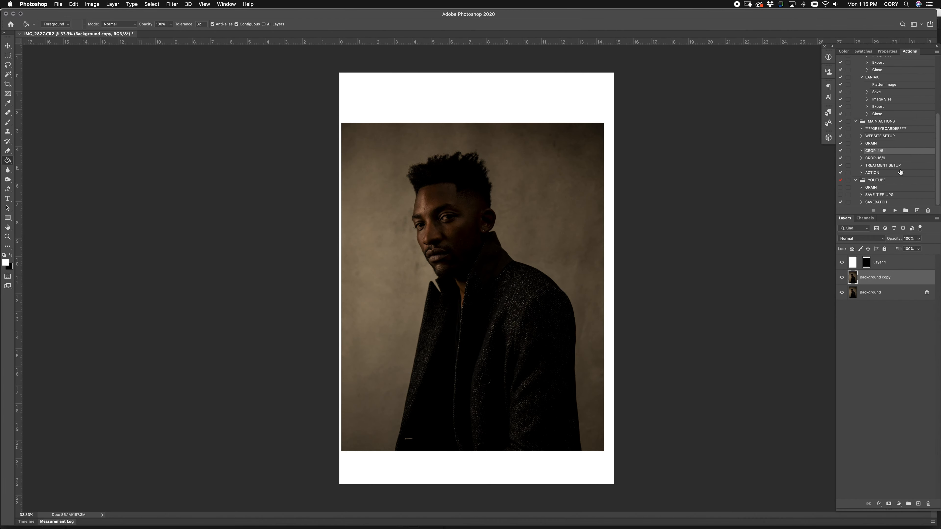
Run the TREATMENT SETUP action to add the retouching and toning layers above the liquified portrait layer.
left_click(901, 165)
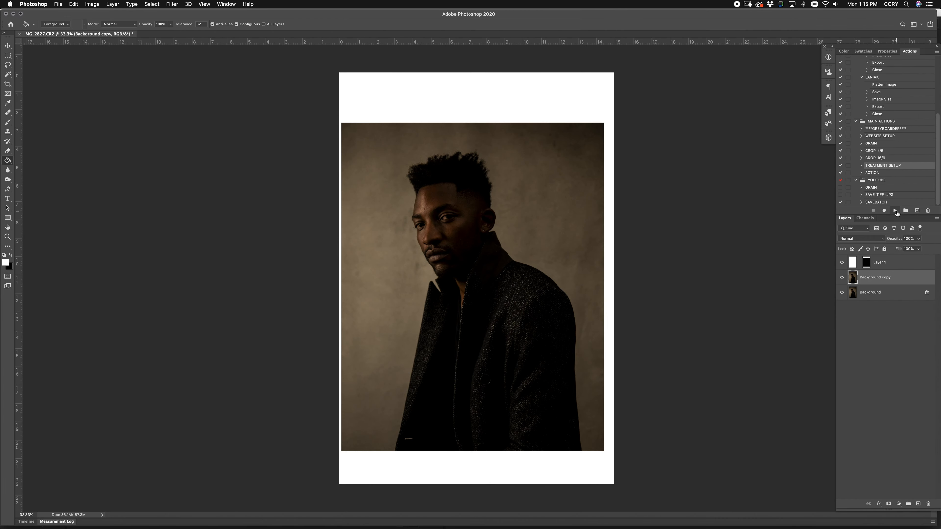
left_click(895, 211)
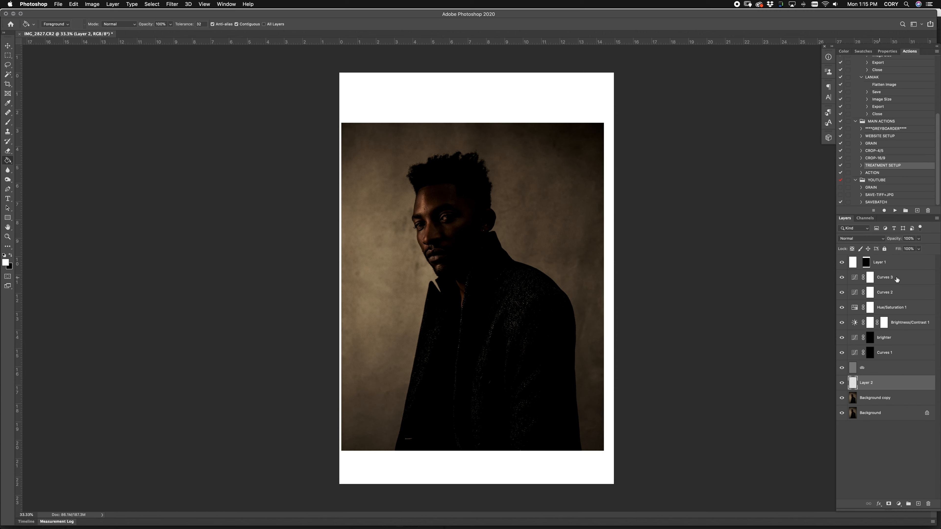